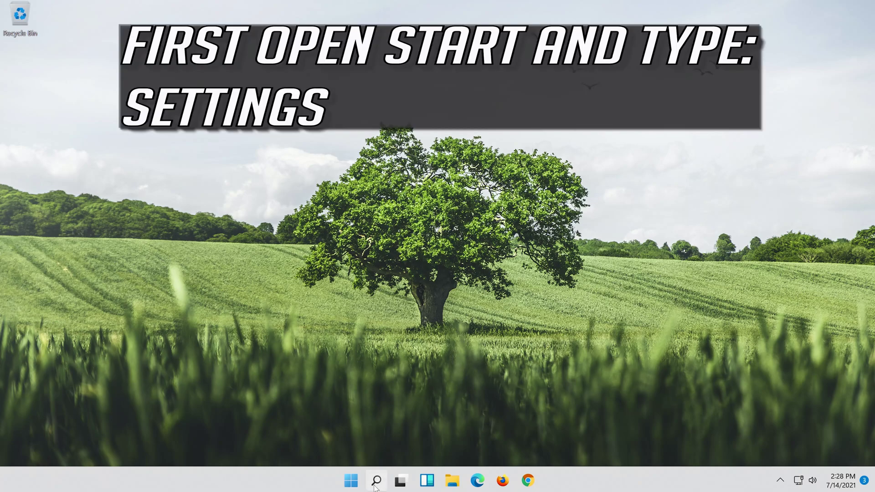
# Step: Search Windows for 'settings' and launch the Settings app from the results
pyautogui.click(375, 484)
pyautogui.write('se')
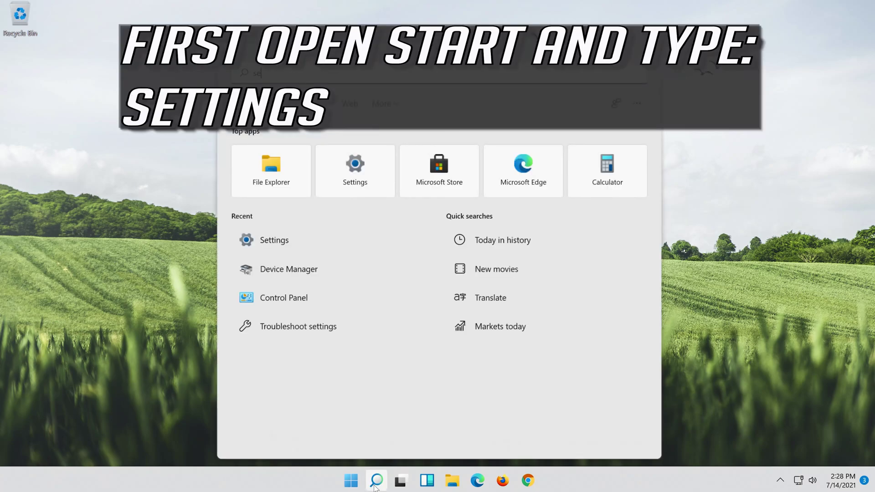
pyautogui.write('ttings')
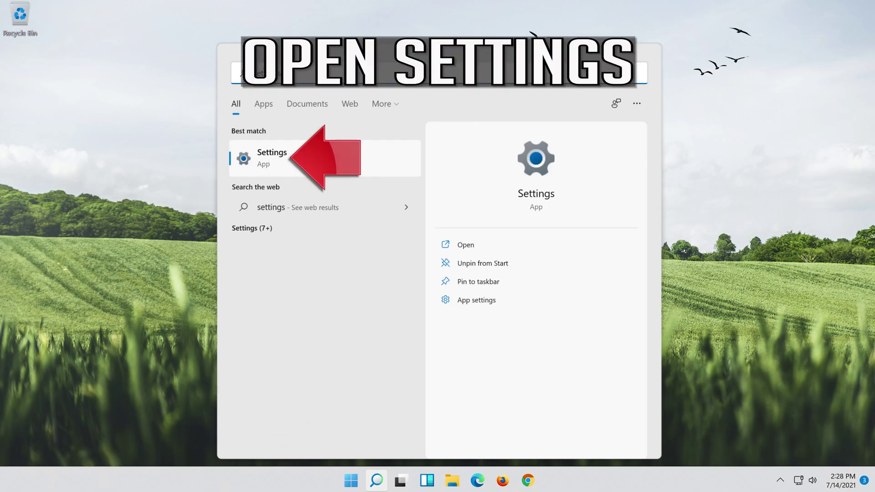
pyautogui.click(321, 162)
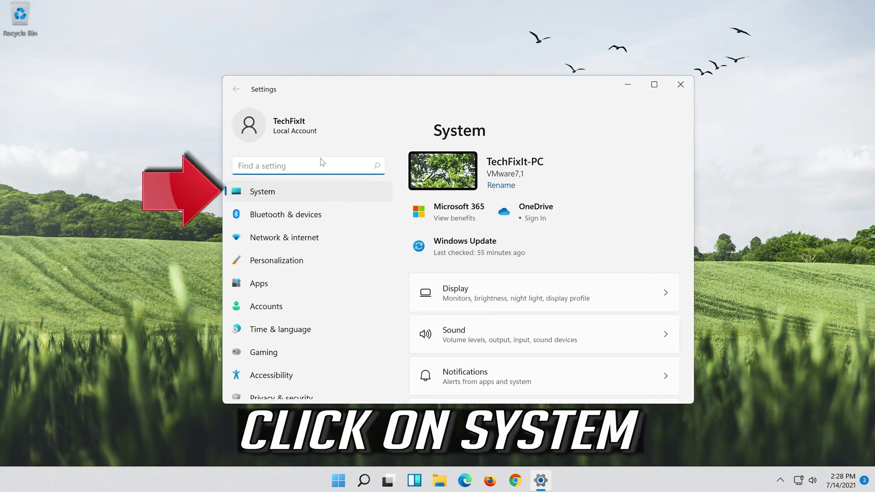
# Step: Go to System and then to its Troubleshoot page in Settings
pyautogui.click(290, 195)
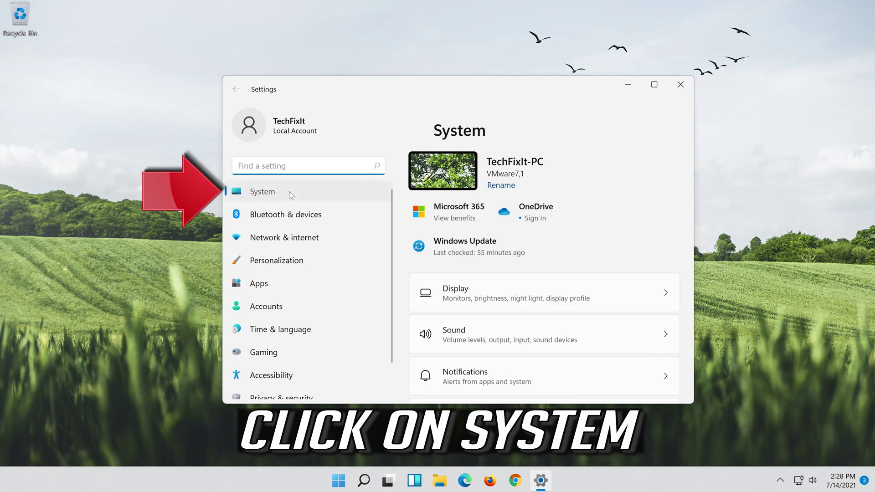
pyautogui.scroll(-3, 500, 320)
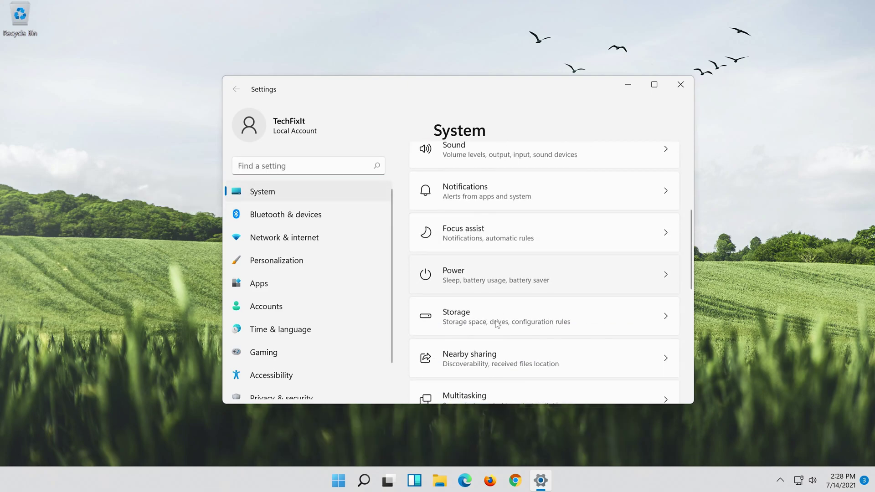
pyautogui.scroll(-2, 496, 324)
pyautogui.scroll(-2, 495, 324)
pyautogui.scroll(-1, 496, 324)
pyautogui.scroll(-1, 496, 324)
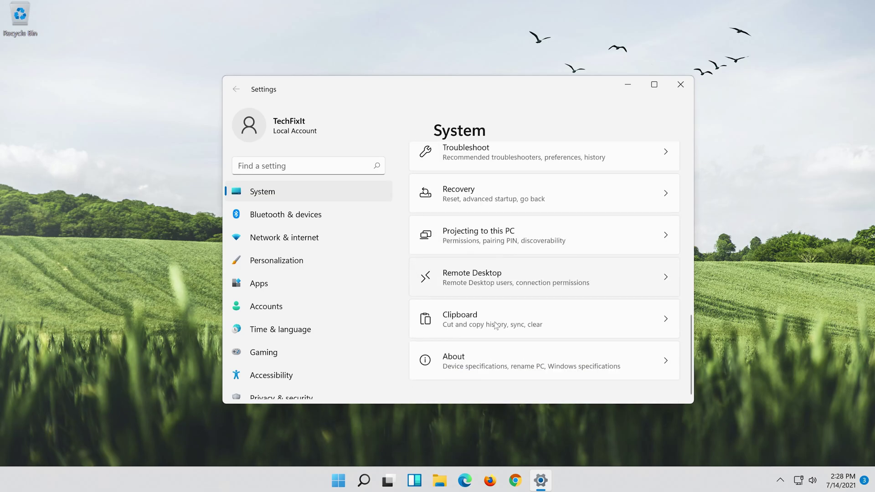
pyautogui.scroll(2, 496, 326)
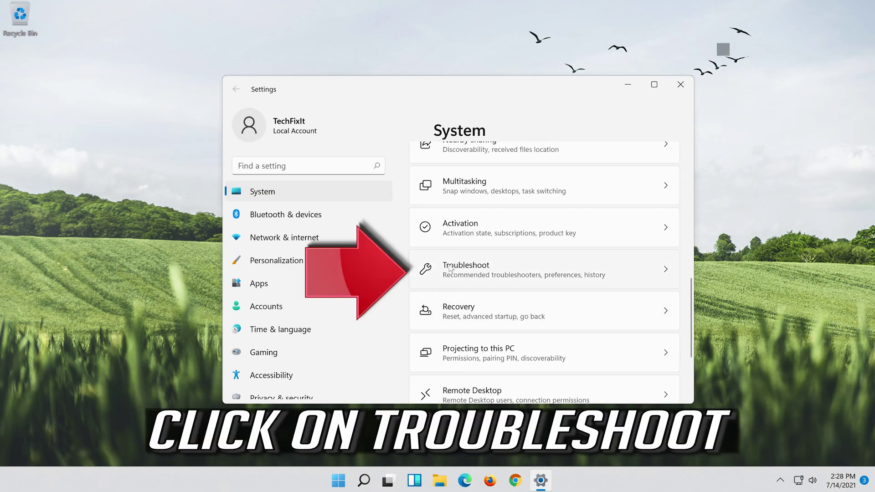
pyautogui.click(544, 274)
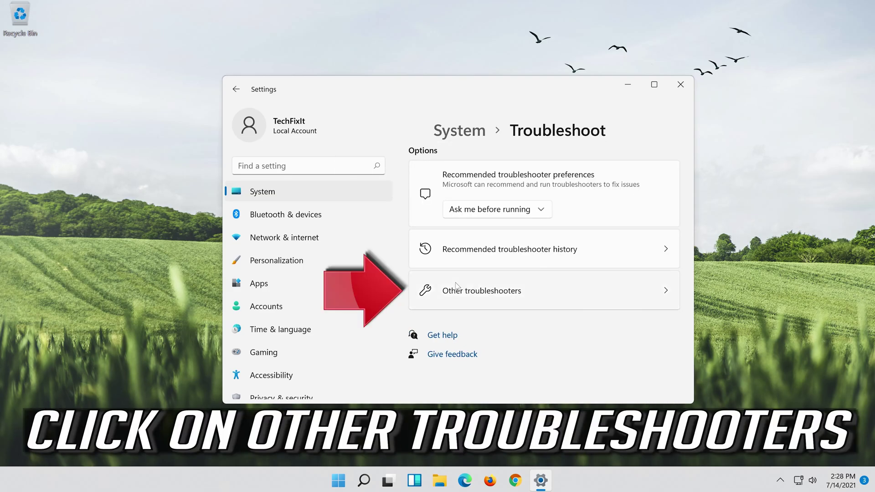
# Step: Run the Playing Audio troubleshooter from the Other troubleshooters list
pyautogui.click(549, 294)
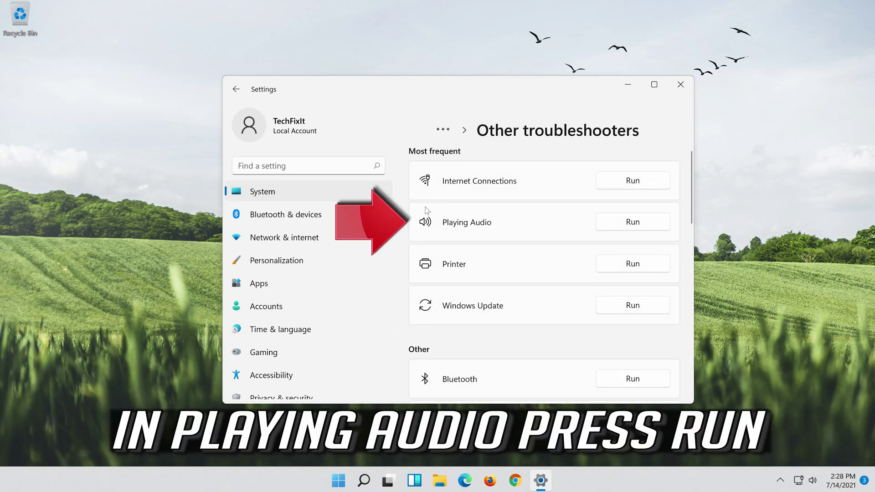
pyautogui.click(633, 223)
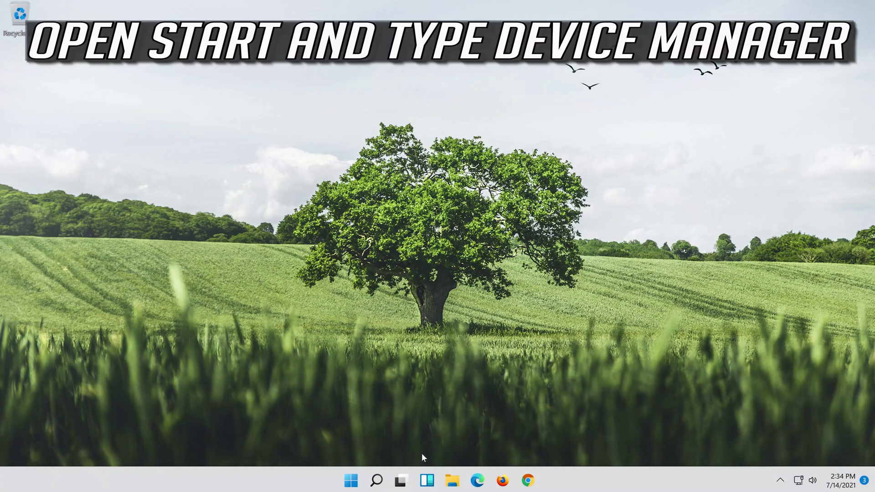
# Step: Search Windows for 'device manager' and launch Device Manager
pyautogui.click(373, 481)
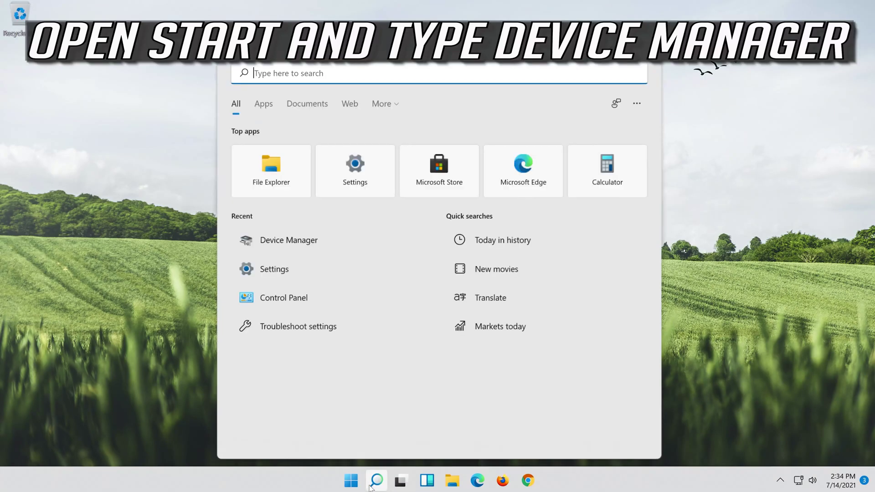
pyautogui.write('device mana')
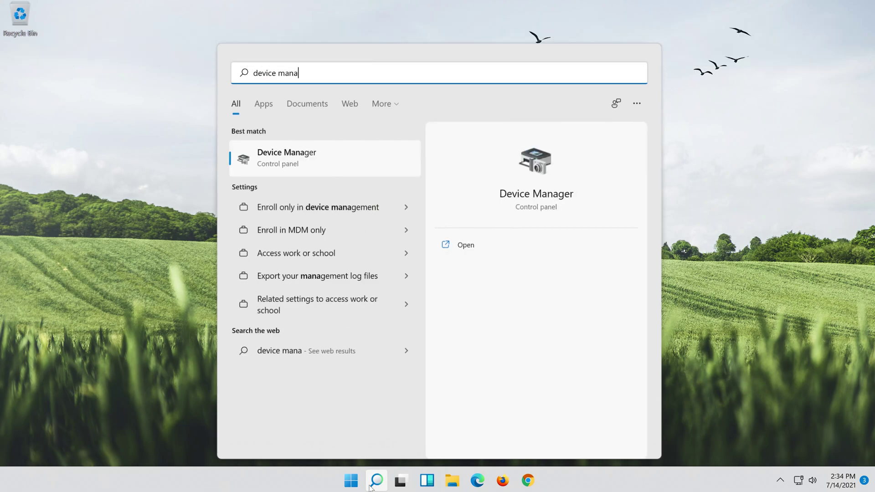
pyautogui.write('ger')
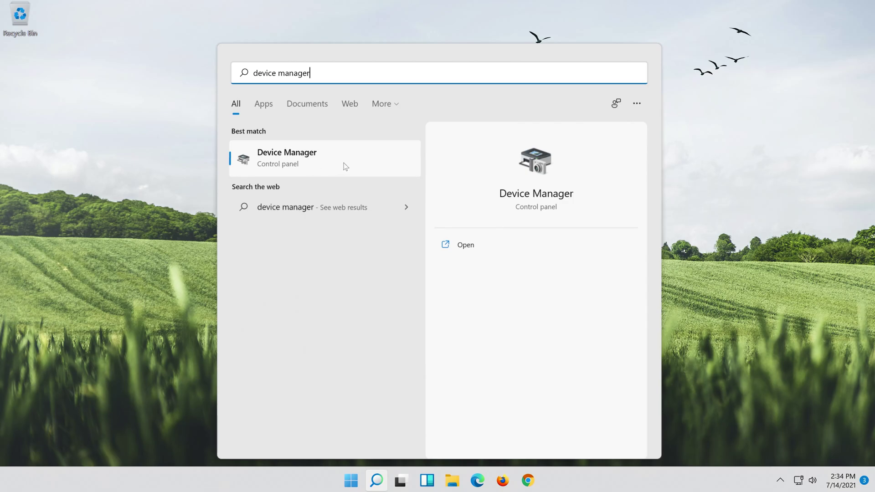
pyautogui.click(303, 163)
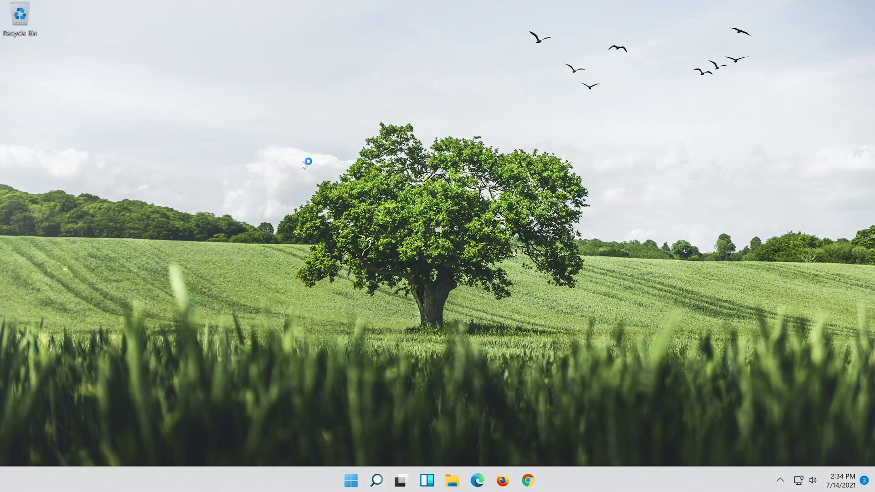
# Step: Open the High Definition Audio Device's properties under Sound, video and game controllers
pyautogui.moveTo(156, 105); pyautogui.dragTo(351, 108)
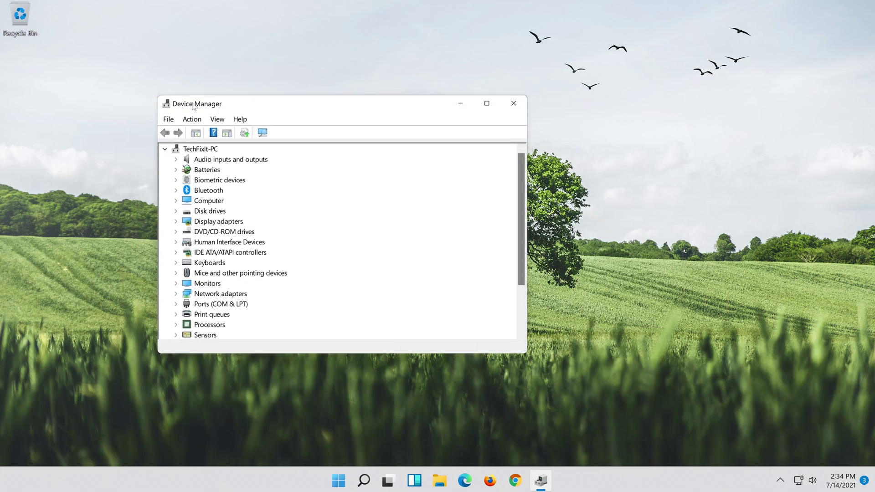
pyautogui.scroll(-2, 452, 241)
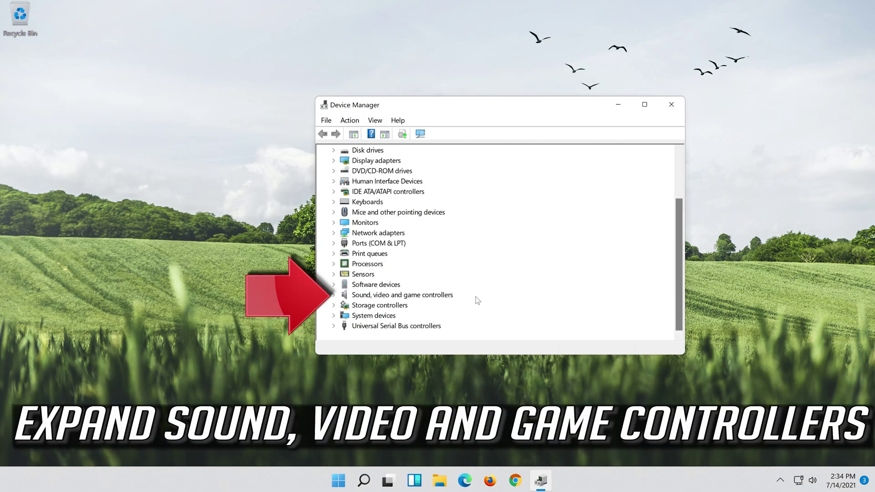
pyautogui.click(334, 295)
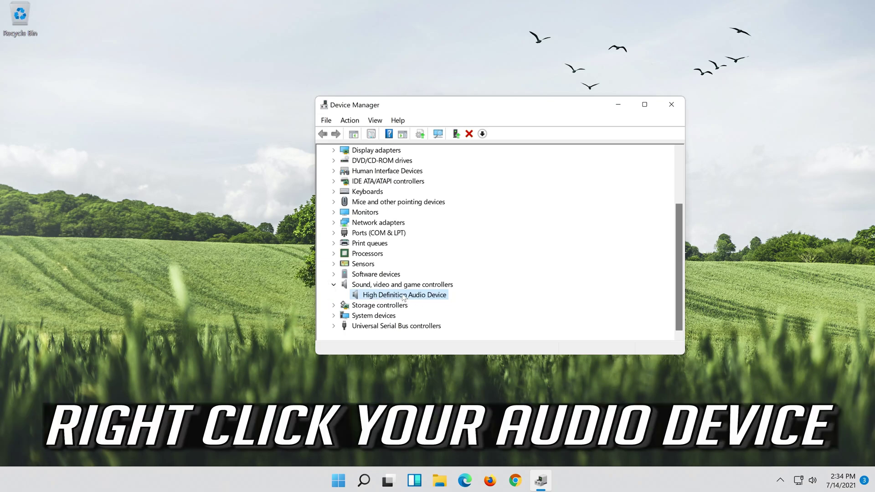
pyautogui.rightClick(403, 299)
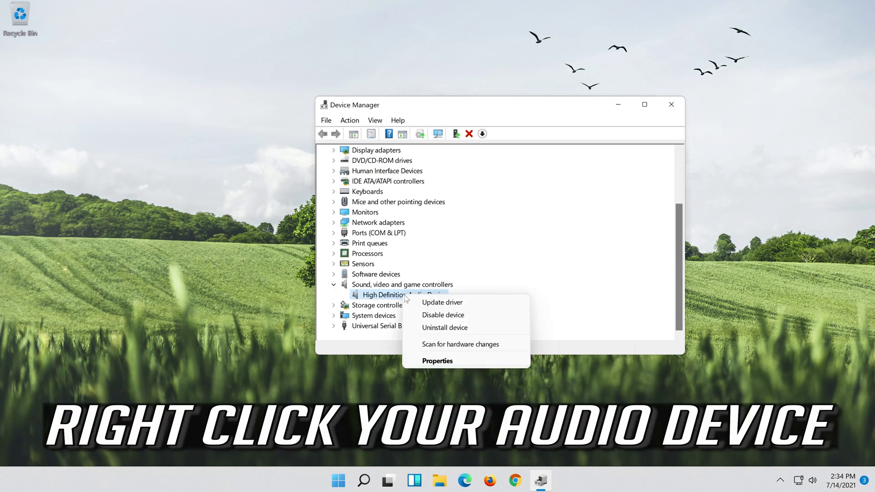
pyautogui.click(449, 364)
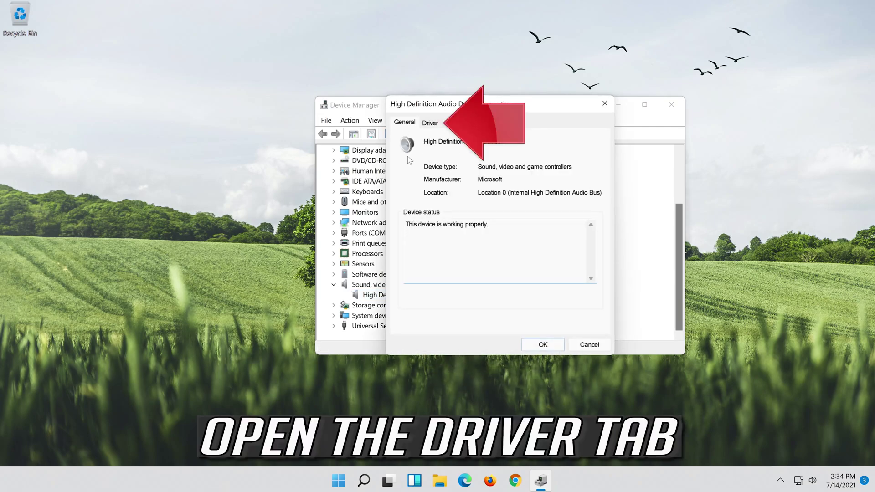
# Step: Uninstall the High Definition Audio Device from its Driver tab
pyautogui.click(425, 130)
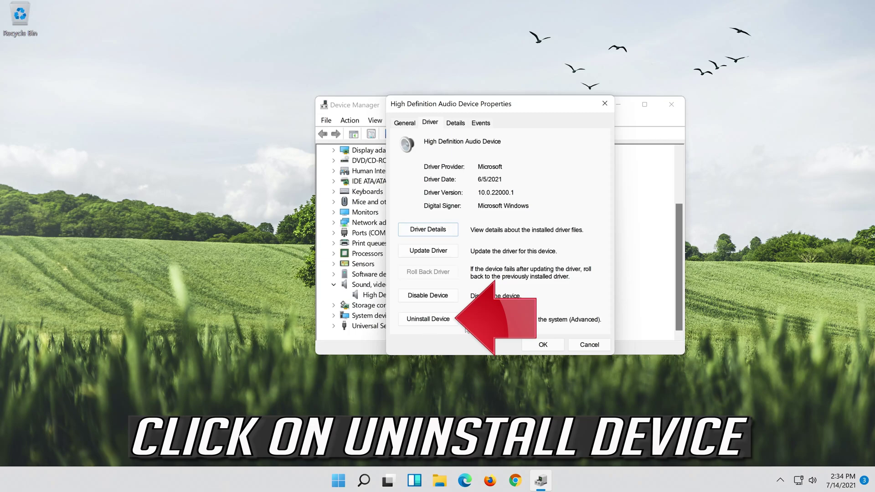
pyautogui.click(434, 321)
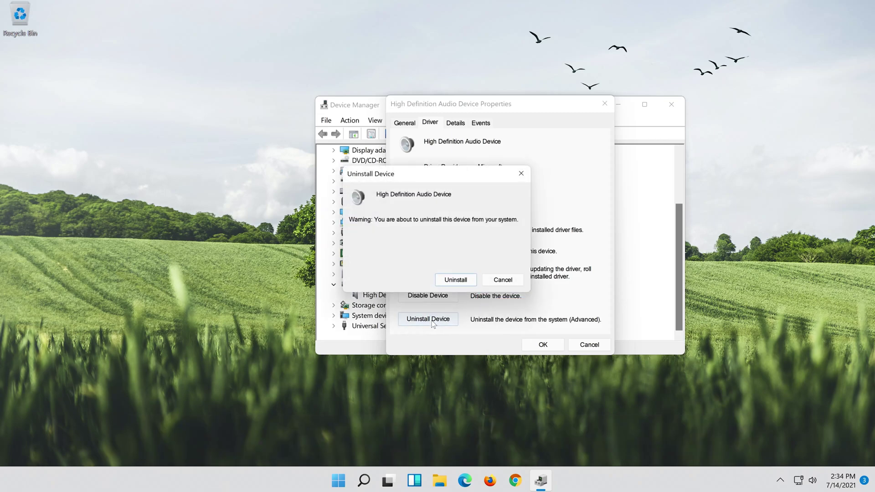
pyautogui.click(463, 285)
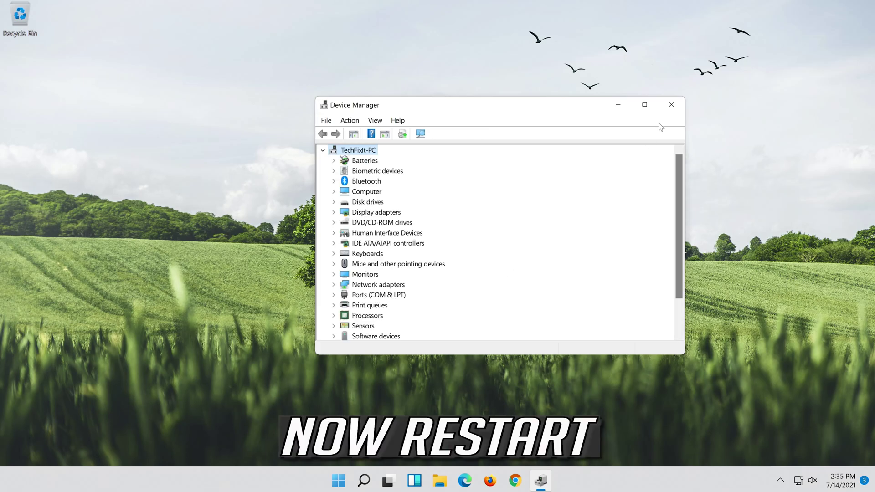
# Step: Close Device Manager and show the Start menu's restart and shut-down options
pyautogui.click(672, 105)
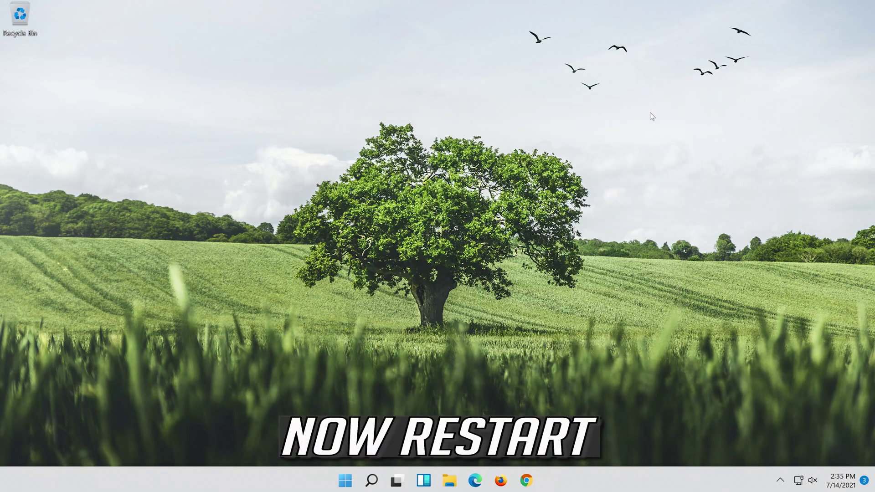
pyautogui.click(354, 483)
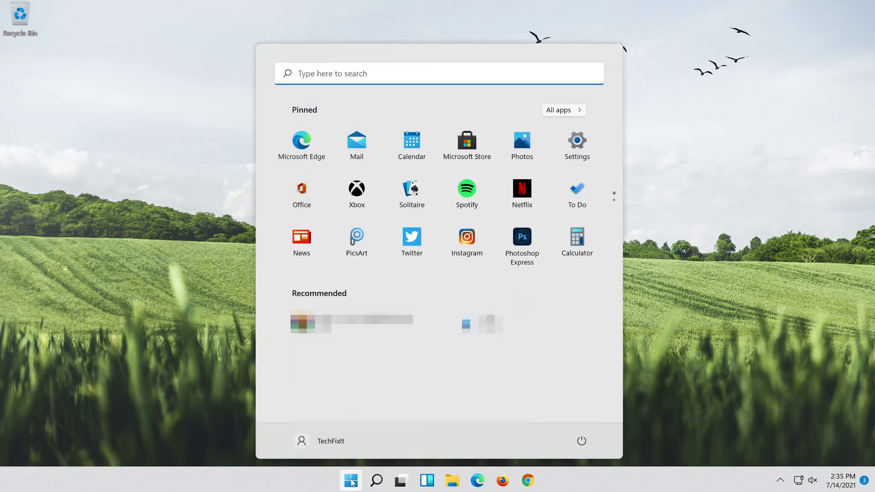
pyautogui.click(581, 441)
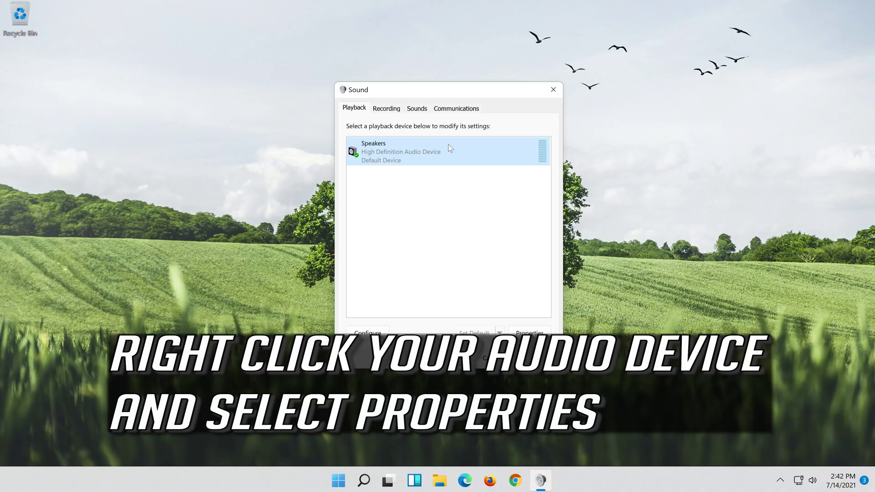
# Step: Open Properties for the Speakers device in the Playback tab
pyautogui.rightClick(449, 144)
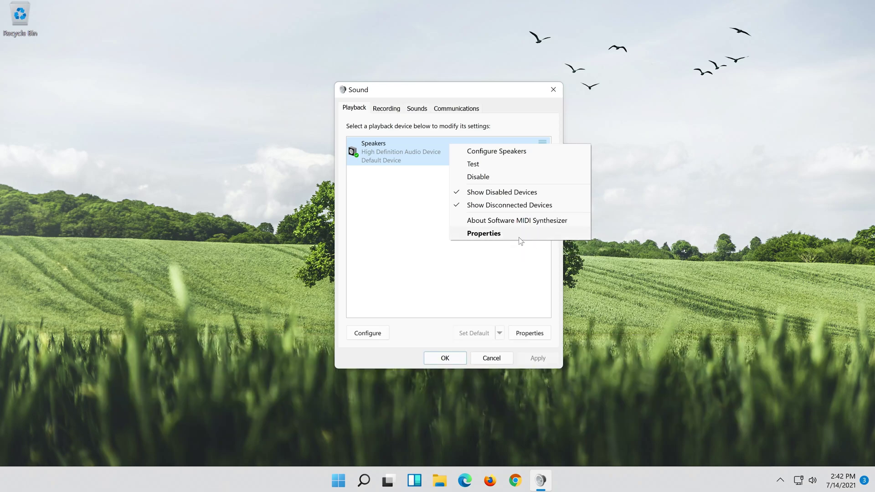
pyautogui.click(518, 236)
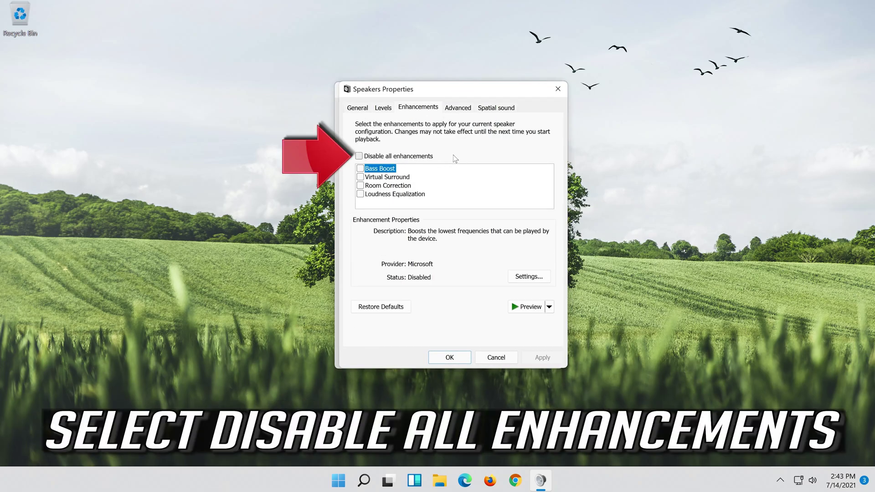
# Step: Tick 'Disable all enhancements' for Speakers, apply it, and close both sound dialogs
pyautogui.click(360, 156)
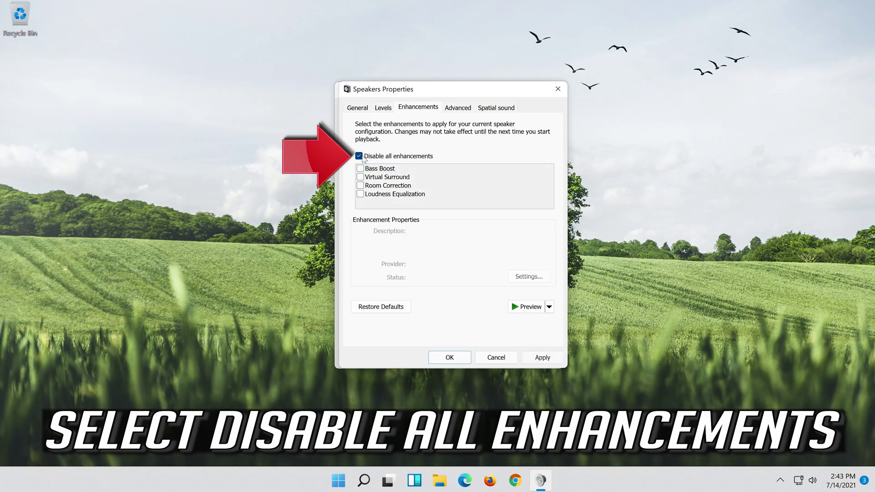
pyautogui.click(550, 363)
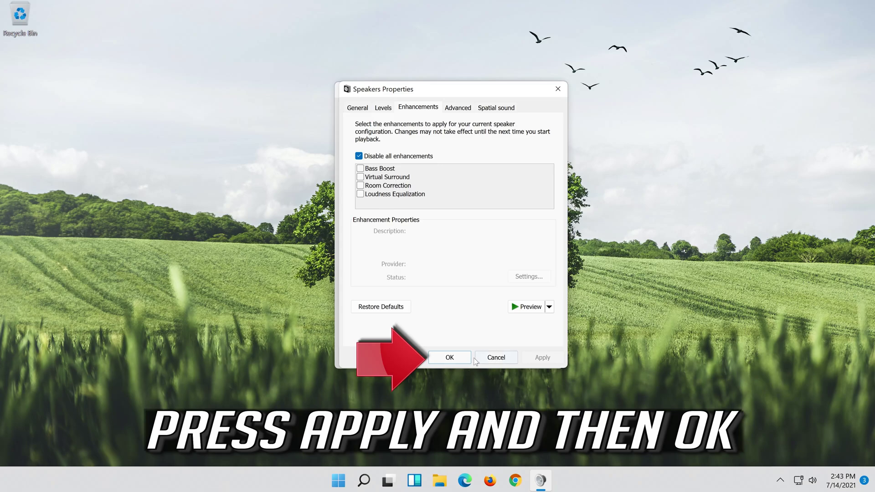
pyautogui.click(450, 358)
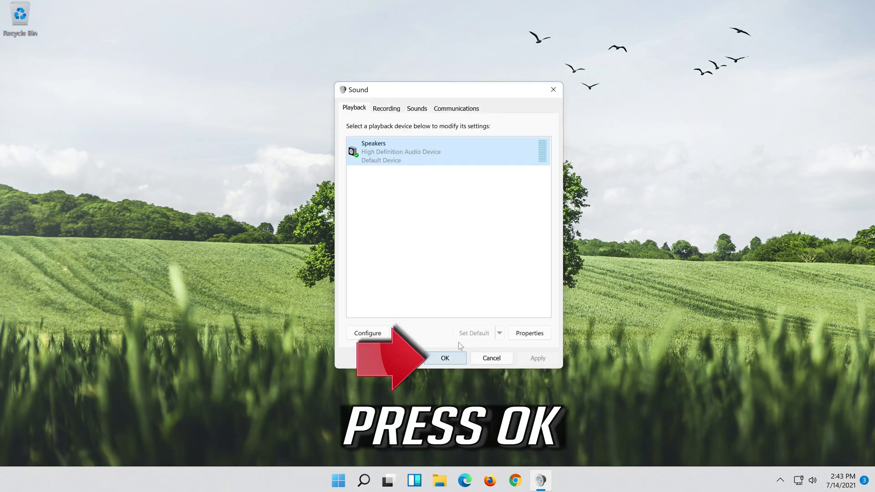
pyautogui.click(445, 357)
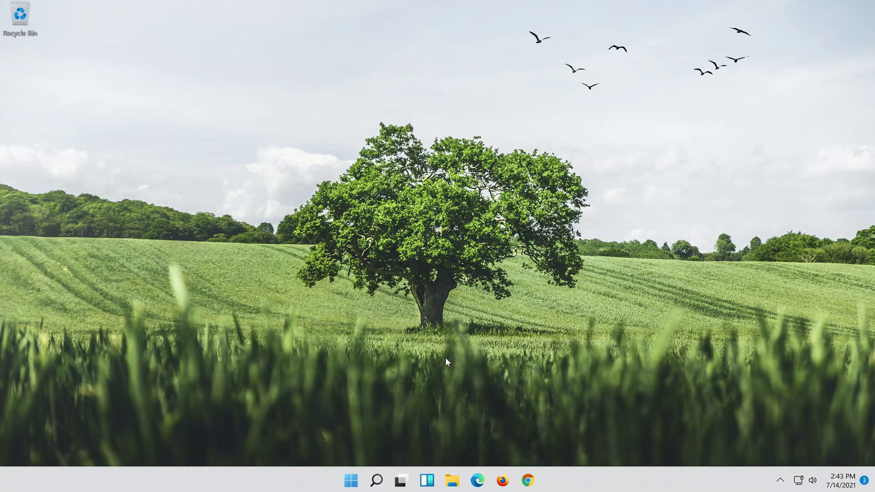
# Step: Search Windows for 'control panel' and open Control Panel
pyautogui.click(379, 481)
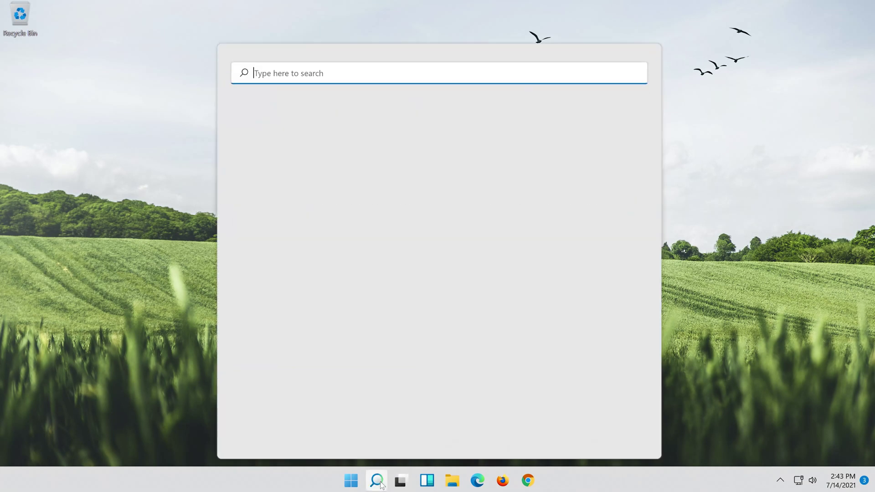
pyautogui.write('cont')
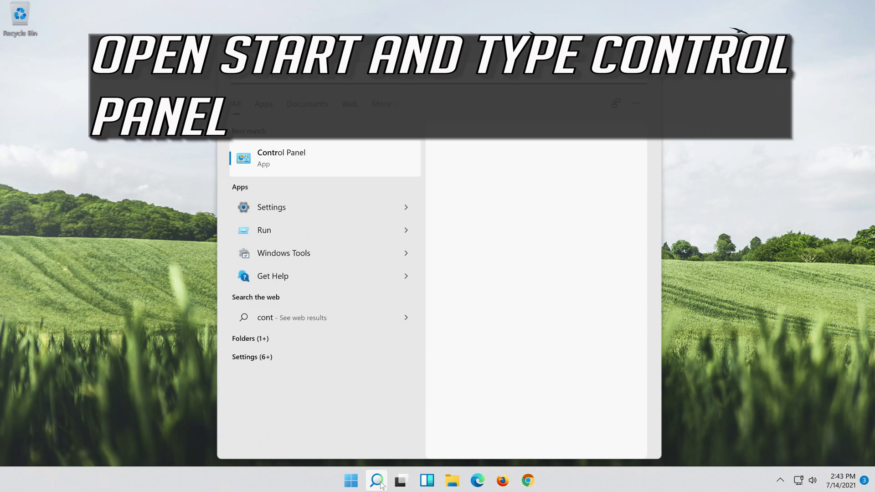
pyautogui.write('rol pane')
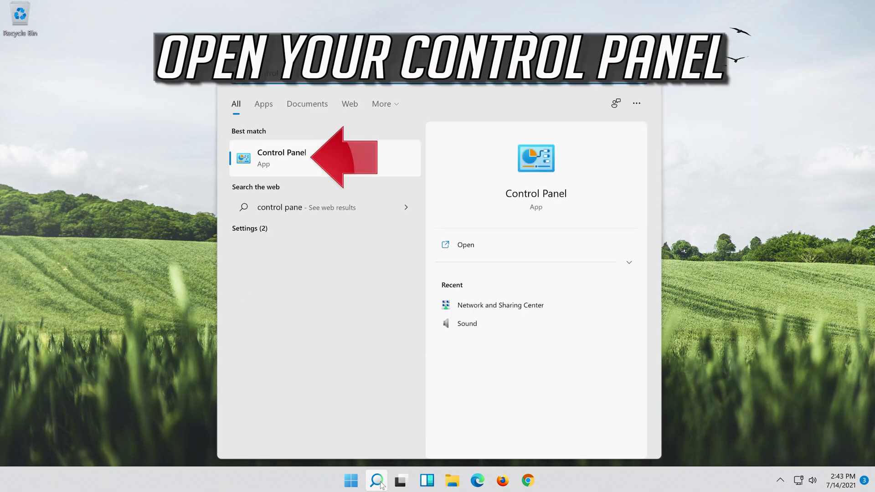
pyautogui.write('l')
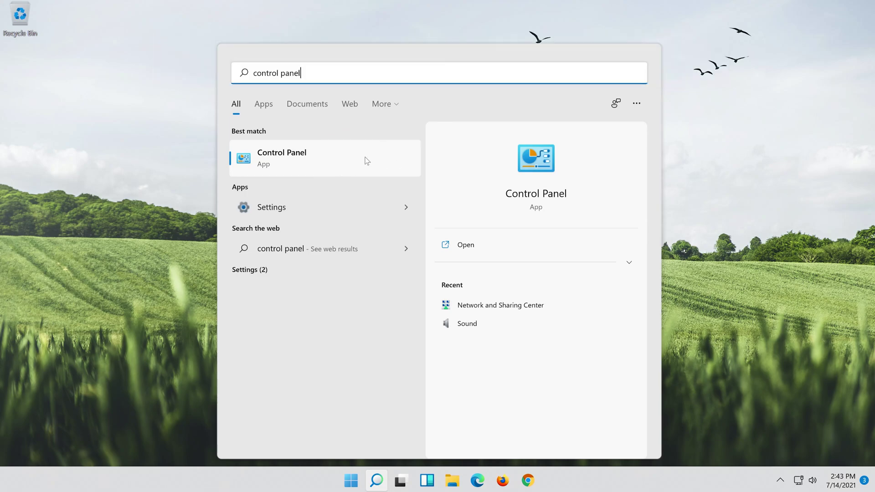
pyautogui.click(364, 159)
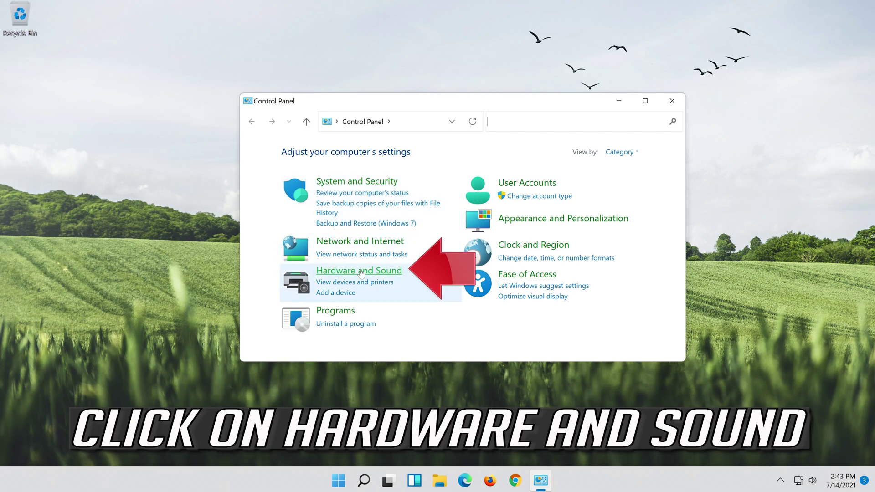
# Step: Open Hardware and Sound, then Sound, to list the playback devices
pyautogui.click(383, 276)
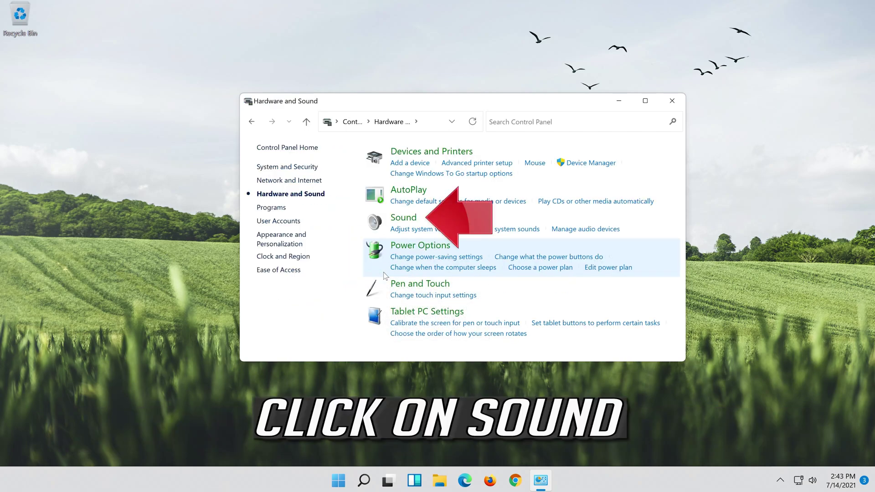
pyautogui.click(396, 224)
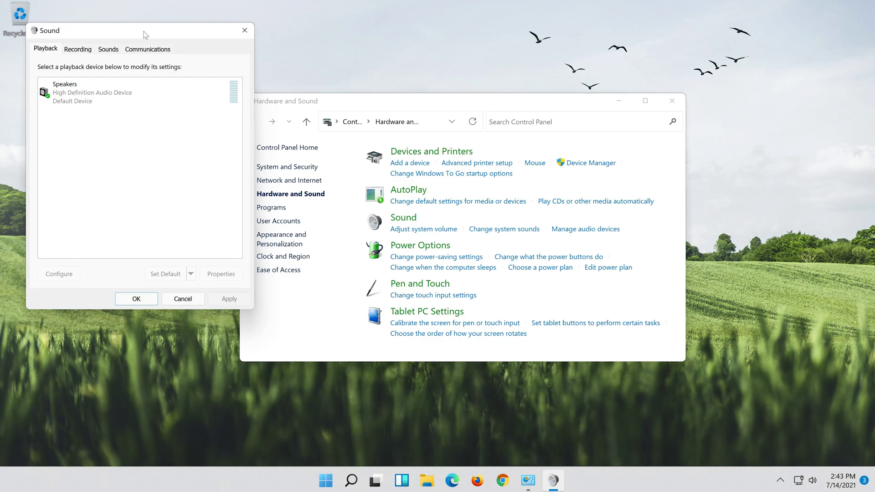
# Step: Centre the Sound window and open Properties for the Speakers playback device
pyautogui.moveTo(162, 32); pyautogui.dragTo(473, 84)
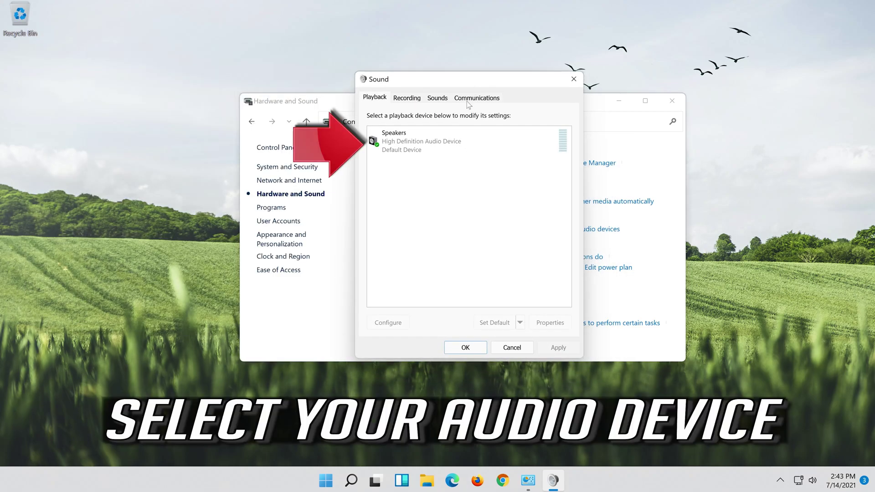
pyautogui.click(458, 140)
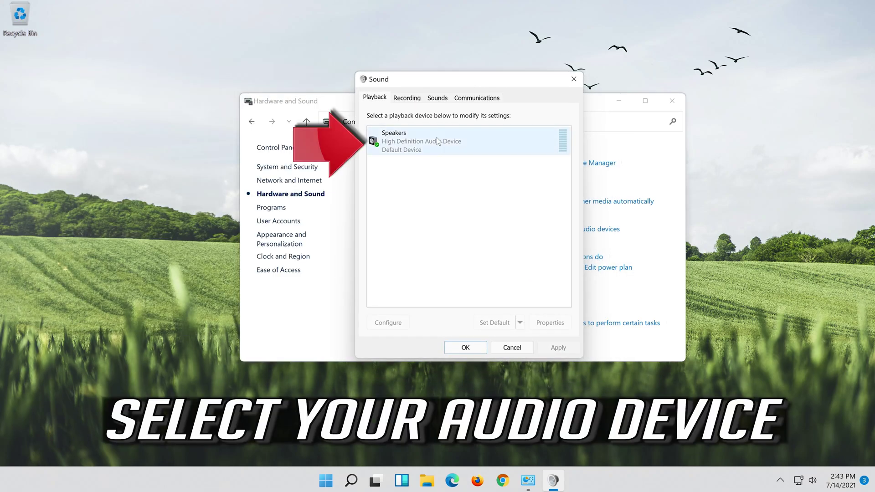
pyautogui.rightClick(464, 148)
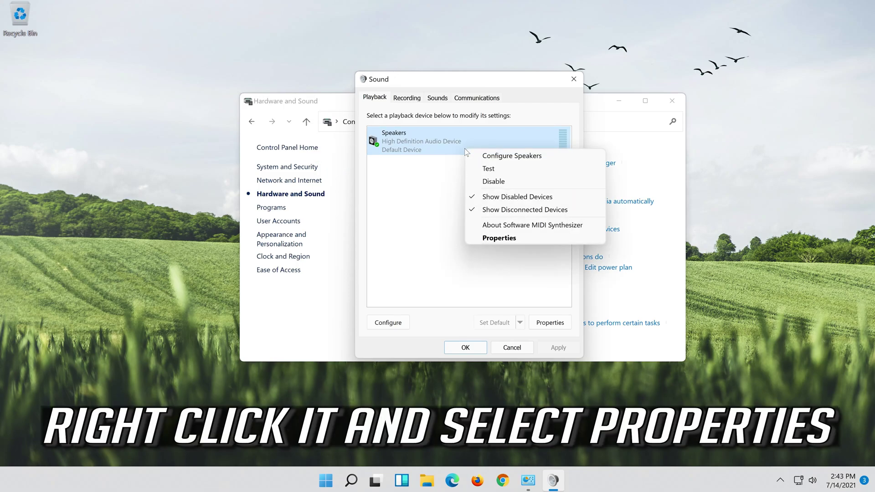
pyautogui.click(499, 239)
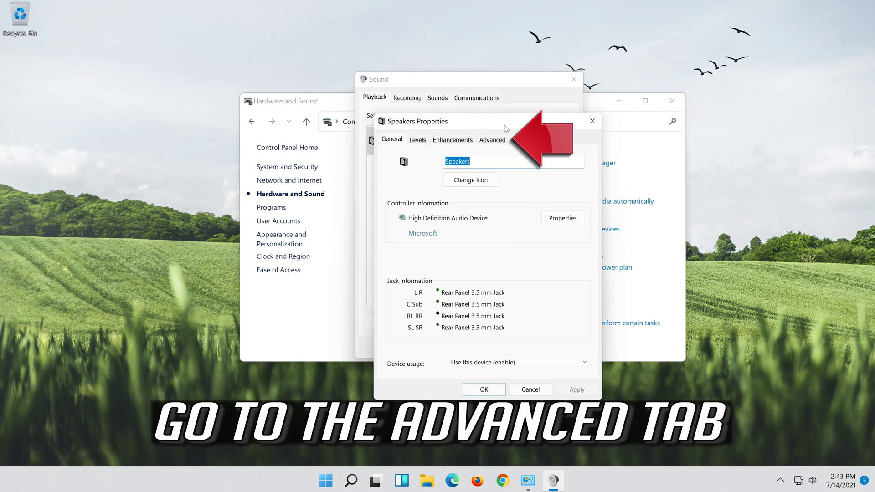
# Step: Set the Speakers default format to 16 bit, 48000 Hz (DVD Quality) and close Sound
pyautogui.click(497, 139)
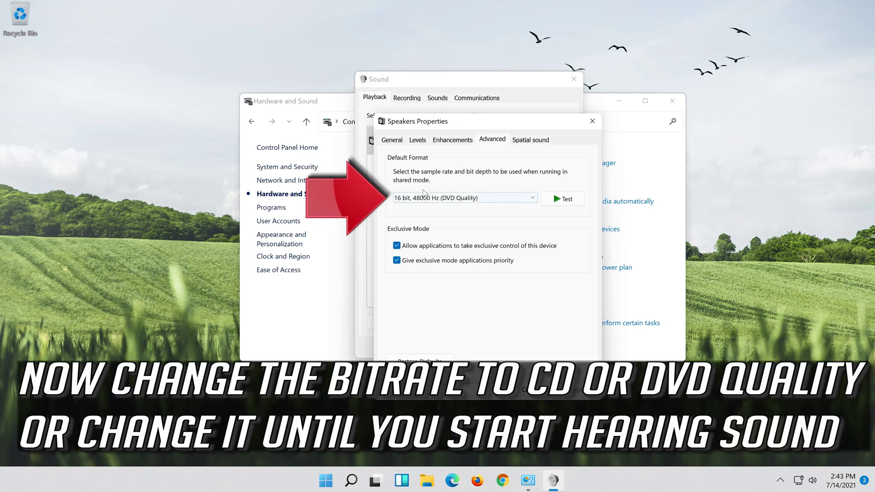
pyautogui.click(446, 200)
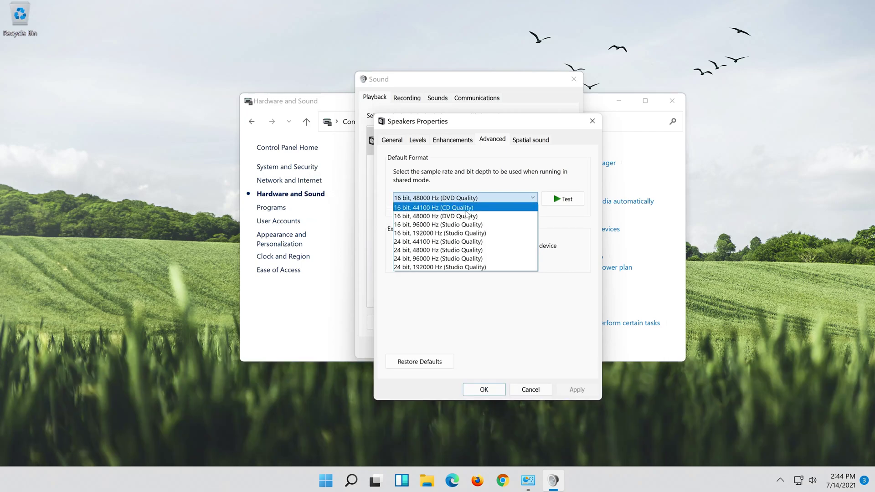
pyautogui.click(468, 217)
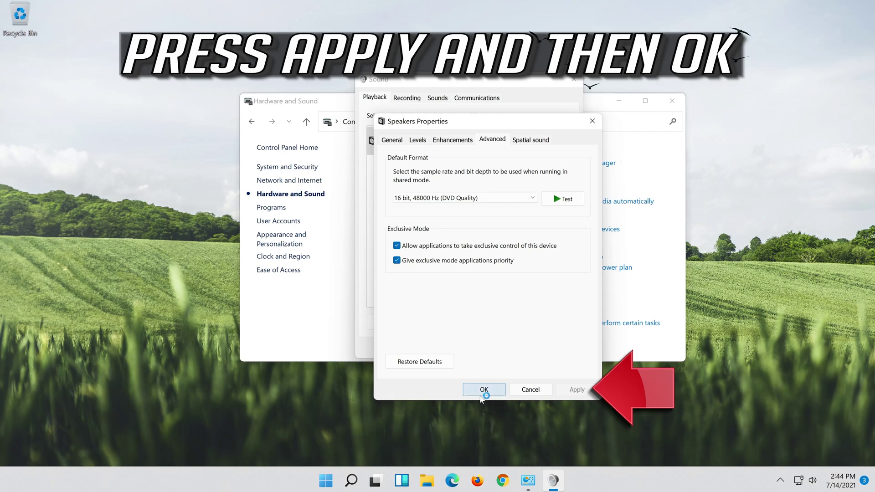
pyautogui.click(482, 390)
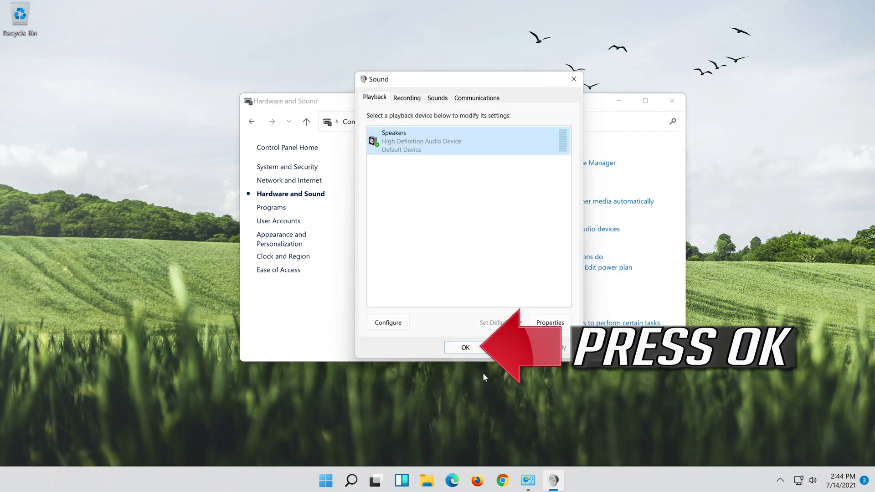
pyautogui.click(451, 347)
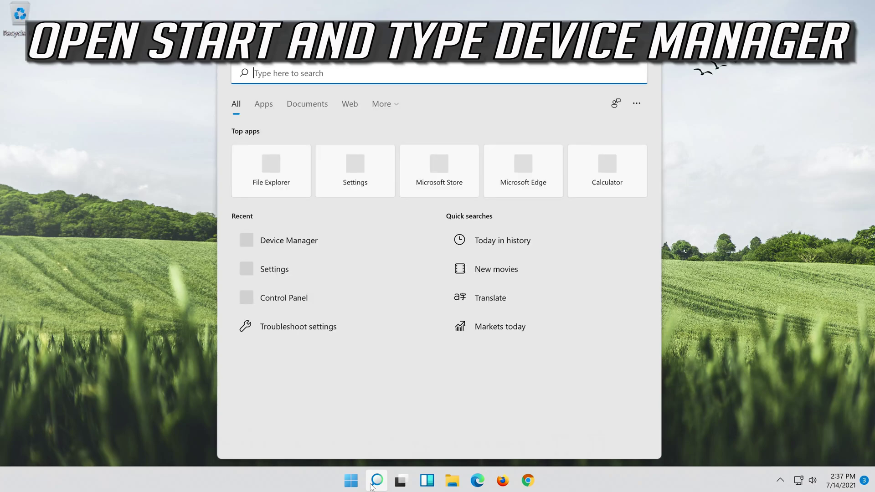
pyautogui.write('device man')
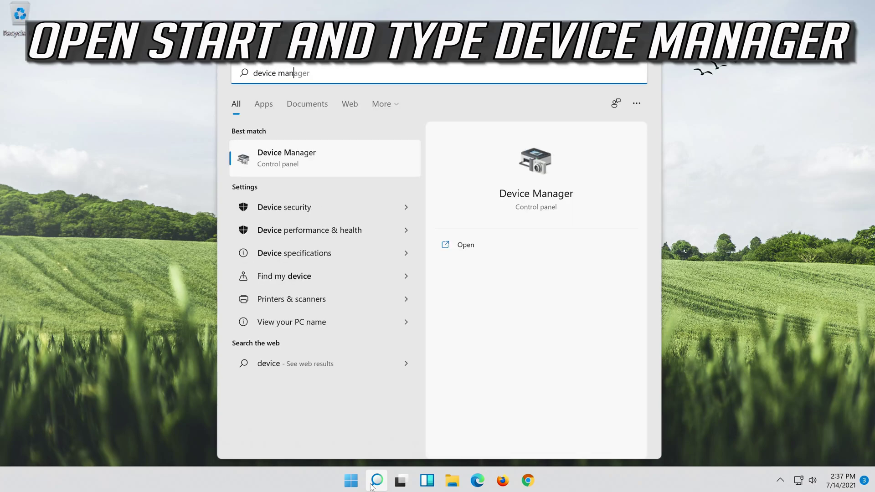
pyautogui.write('ager')
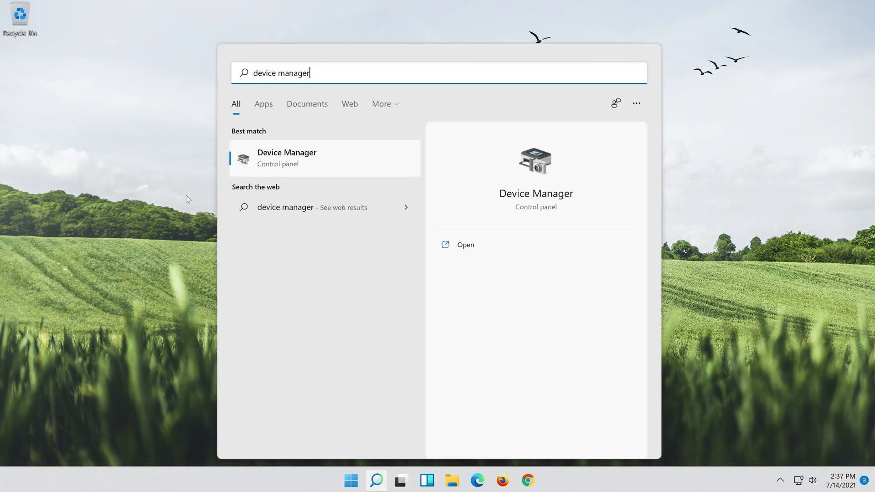
# Step: Launch Device Manager from the 'device manager' search results
pyautogui.click(327, 165)
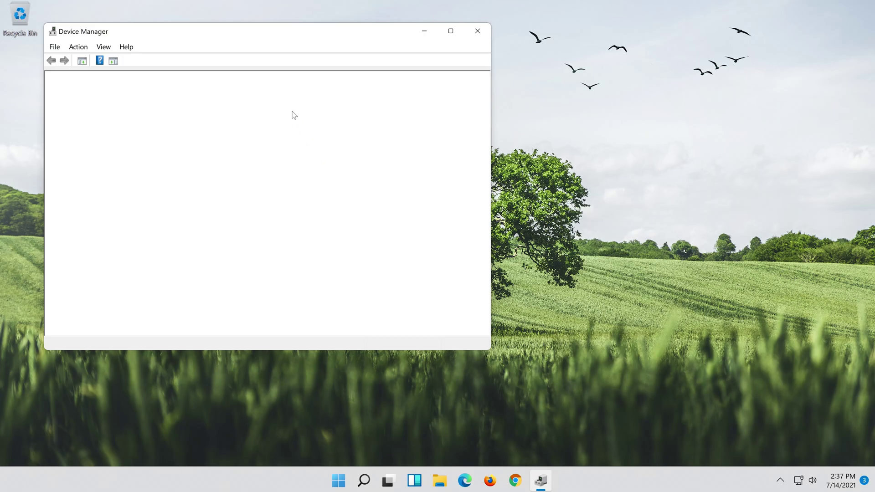
# Step: Centre Device Manager and open High Definition Audio Device properties under Sound, video and game controllers
pyautogui.moveTo(200, 34); pyautogui.dragTo(425, 67)
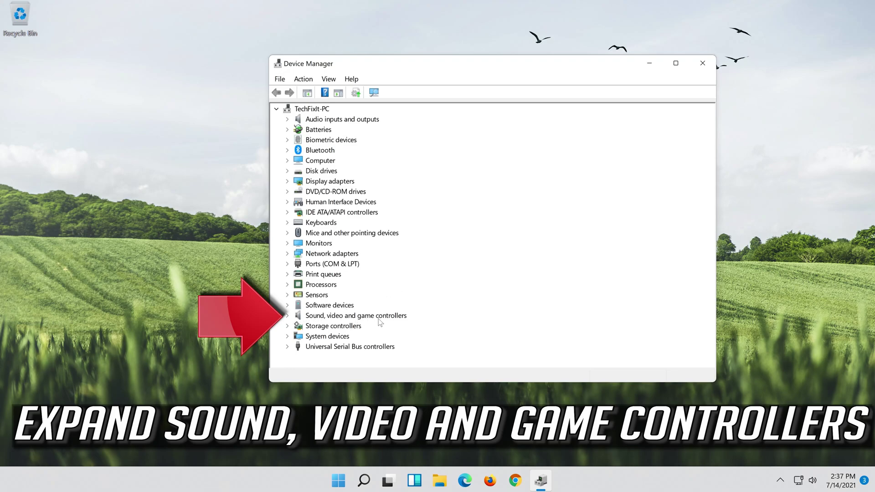
pyautogui.click(287, 315)
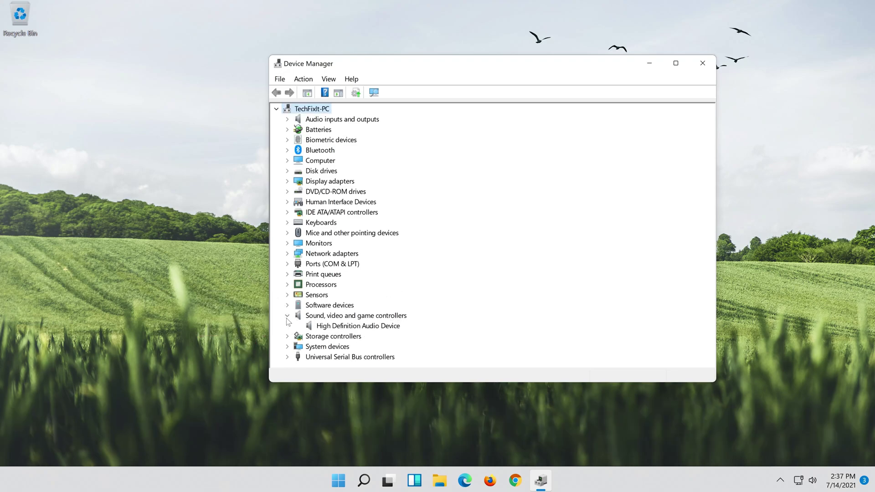
pyautogui.click(324, 330)
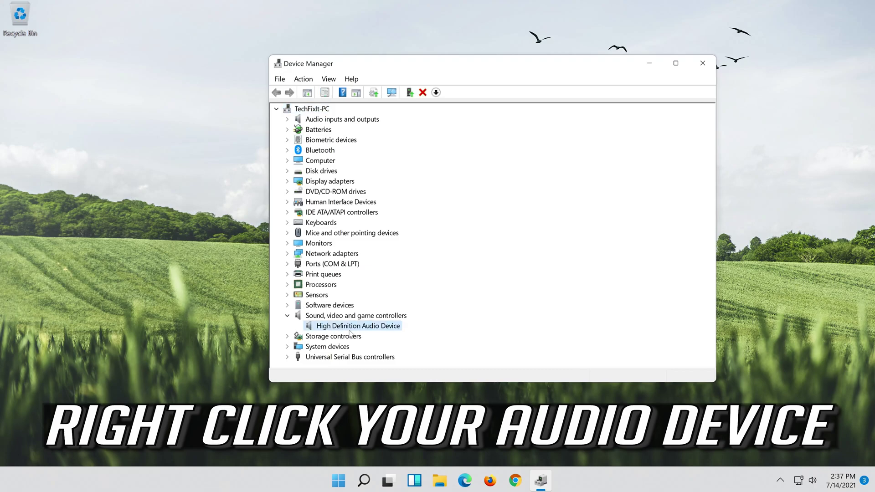
pyautogui.rightClick(392, 332)
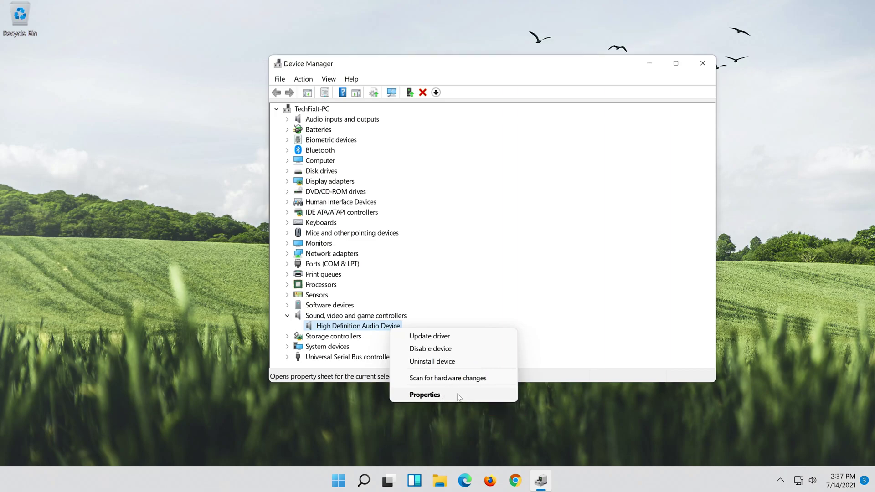
pyautogui.click(425, 395)
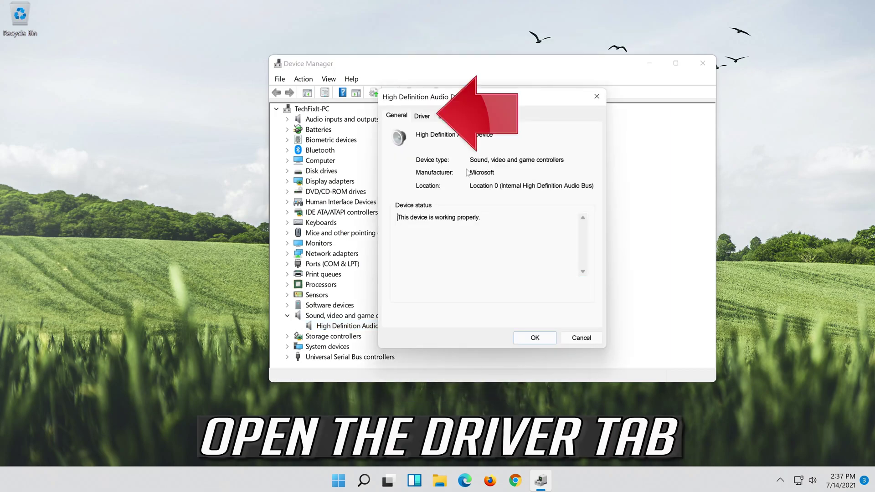
# Step: Launch Update Driver from the audio device's Driver tab
pyautogui.click(422, 116)
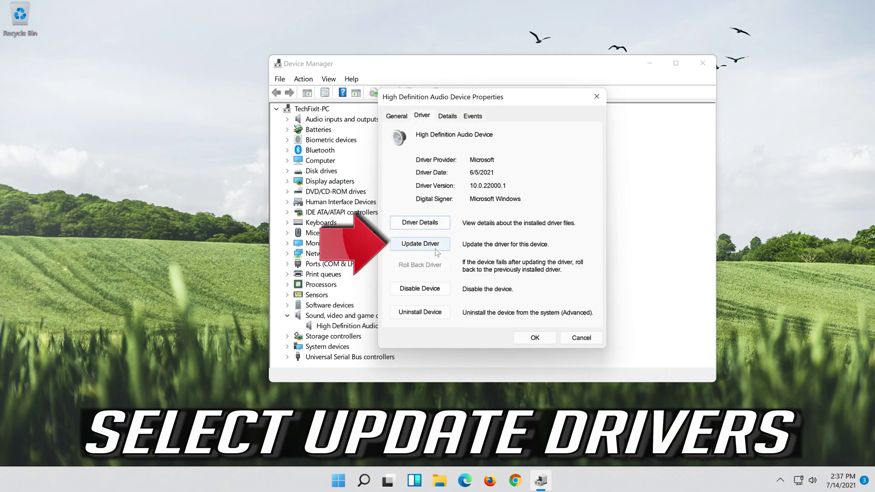
pyautogui.click(422, 250)
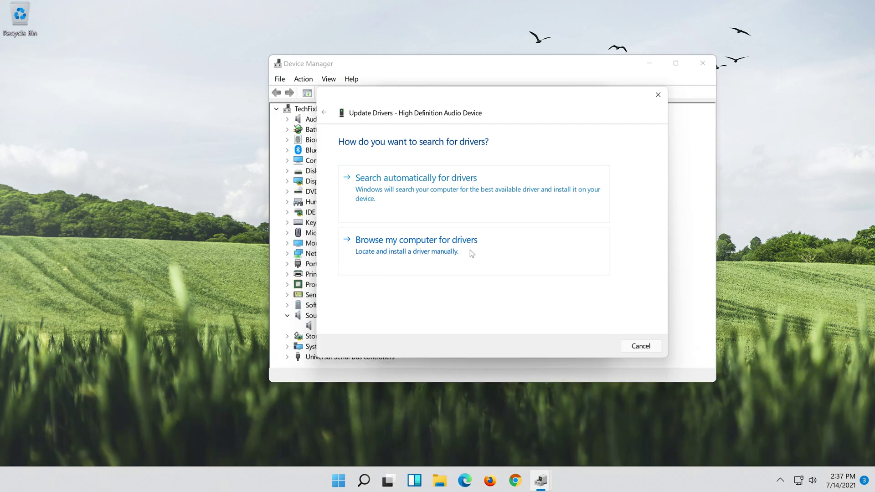
# Step: Install High Definition Audio Device from the local compatible driver list, accepting the warning
pyautogui.click(471, 251)
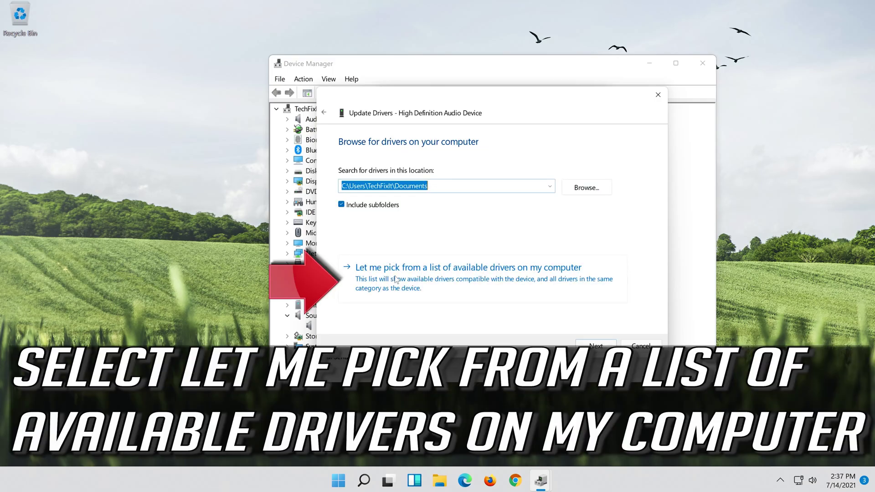
pyautogui.click(426, 288)
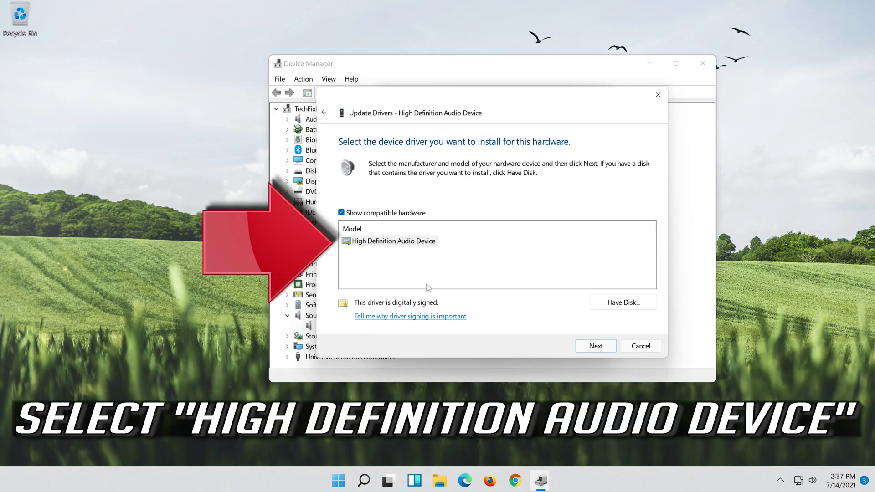
pyautogui.click(412, 242)
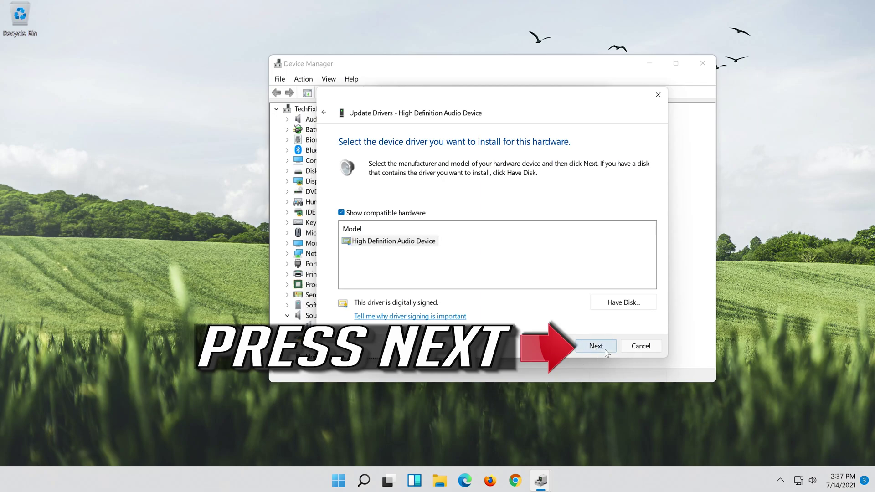
pyautogui.click(605, 350)
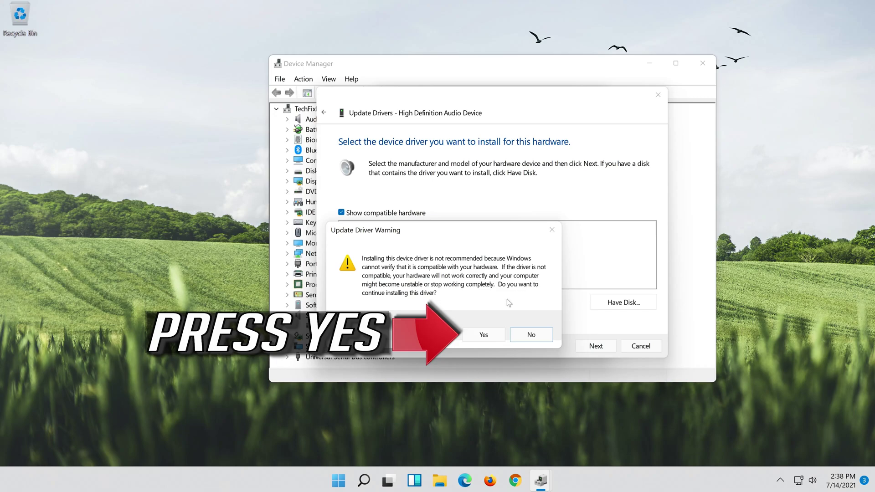
pyautogui.click(483, 335)
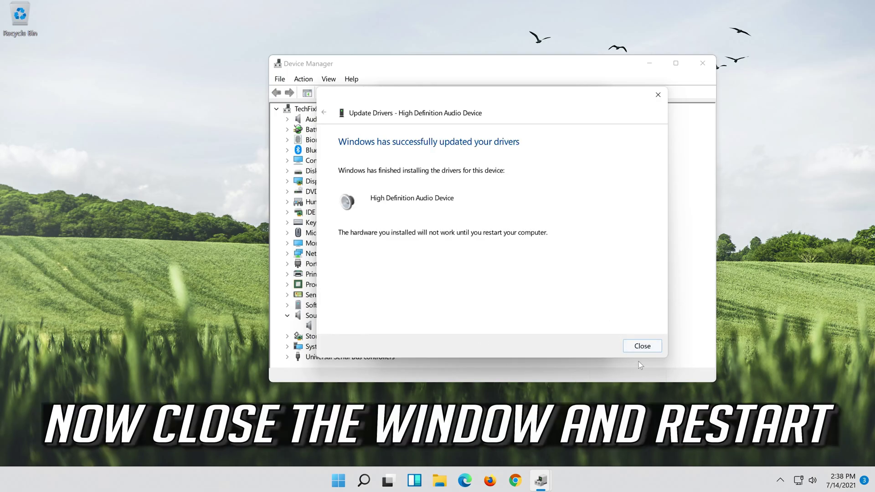
# Step: Close the finished Update Drivers wizard and the audio device's Properties dialog
pyautogui.click(642, 347)
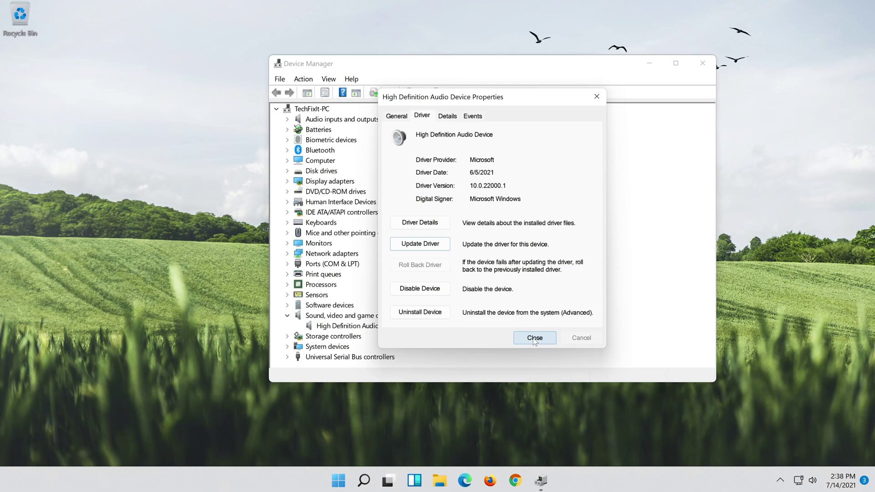
pyautogui.click(535, 339)
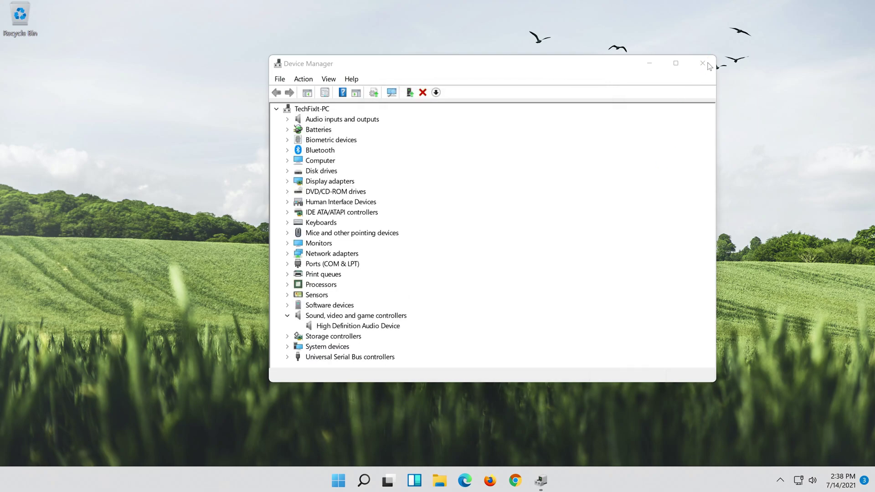